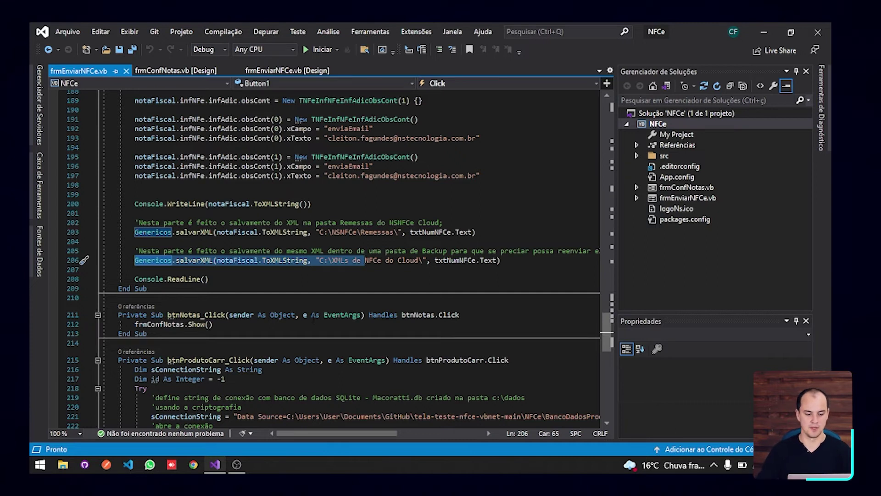
# Step: Review the remaining form code, run the NFCe project from the frmEnviarNFCe design, and minimize the IDE behind the running form
pyautogui.scroll(-5, 326, 257)
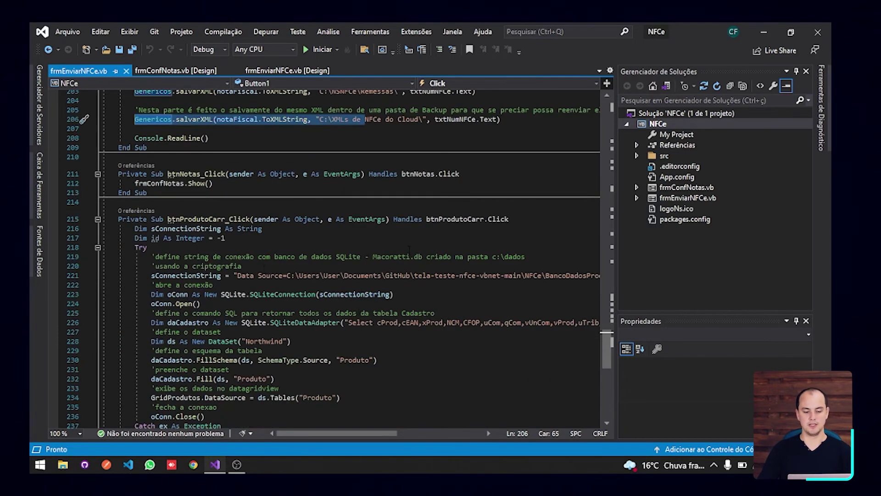
pyautogui.scroll(-3, 408, 248)
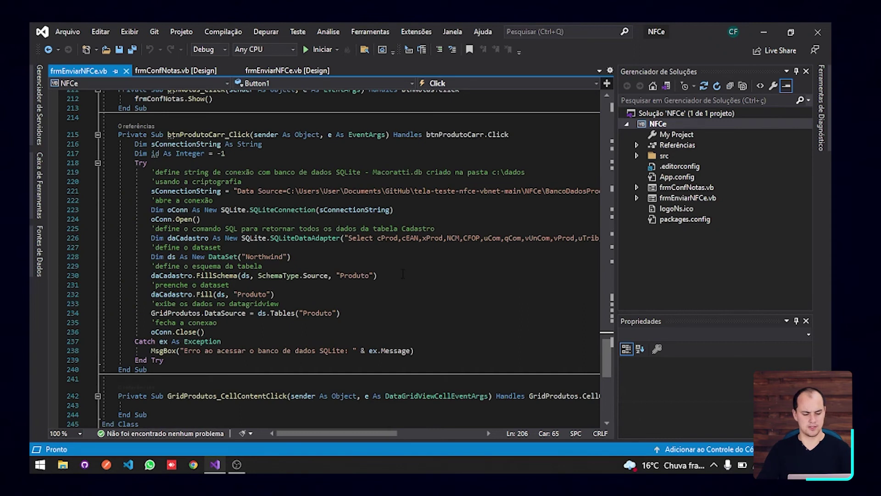
pyautogui.scroll(-3, 402, 274)
pyautogui.scroll(7, 403, 274)
pyautogui.click(176, 70)
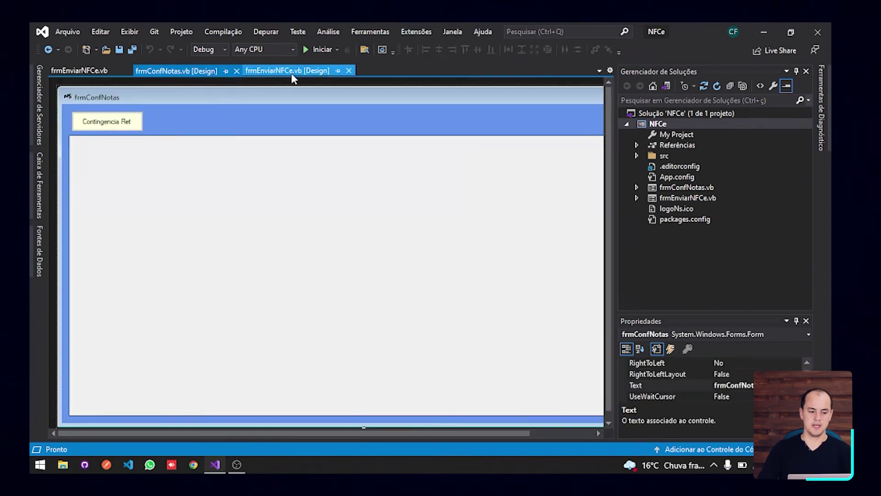
pyautogui.click(293, 73)
pyautogui.click(319, 49)
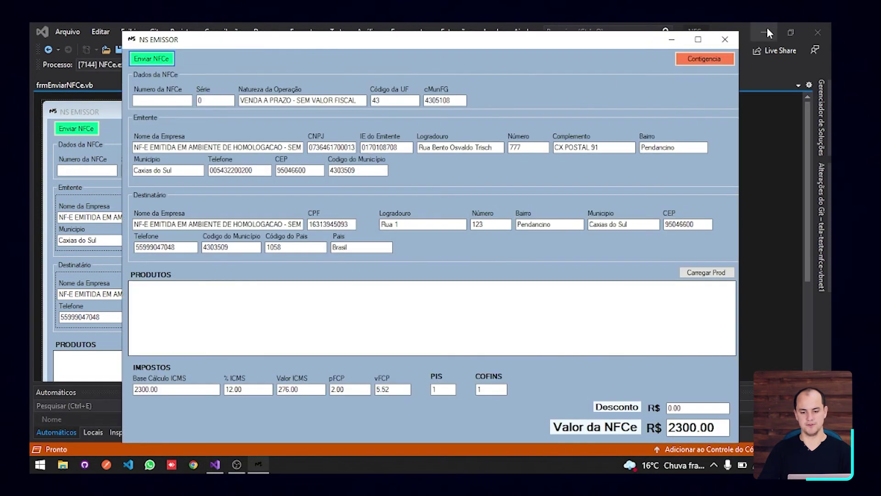
pyautogui.click(767, 30)
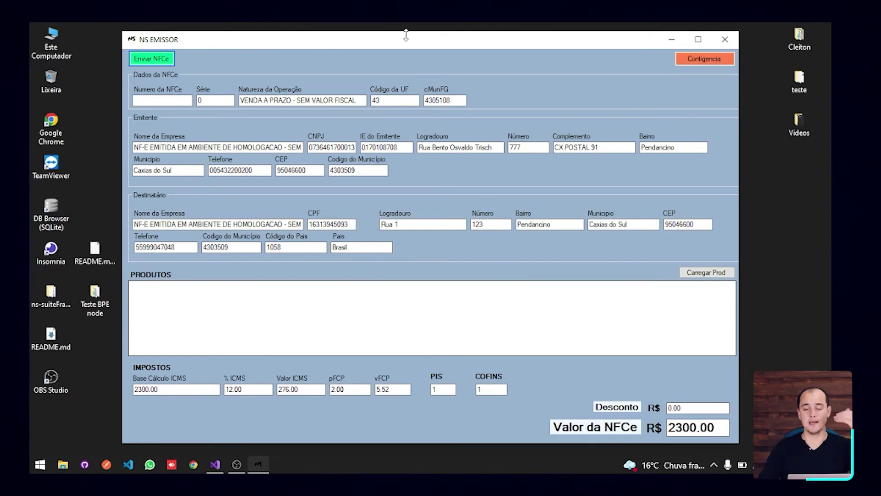
pyautogui.click(158, 100)
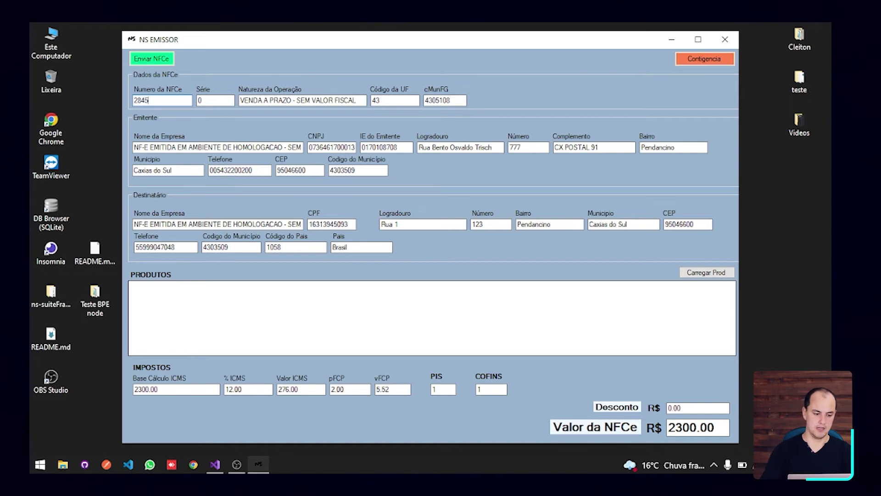
pyautogui.press('BackSpace')
pyautogui.press('BackSpace')
pyautogui.press('BackSpace')
pyautogui.press('BackSpace')
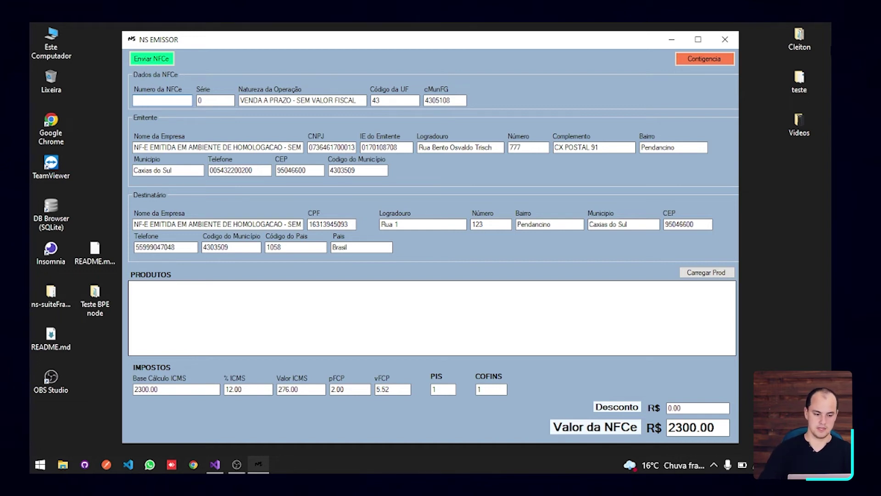
# Step: Set the invoice's series to 80 and its NFCe number to 5
pyautogui.click(205, 101)
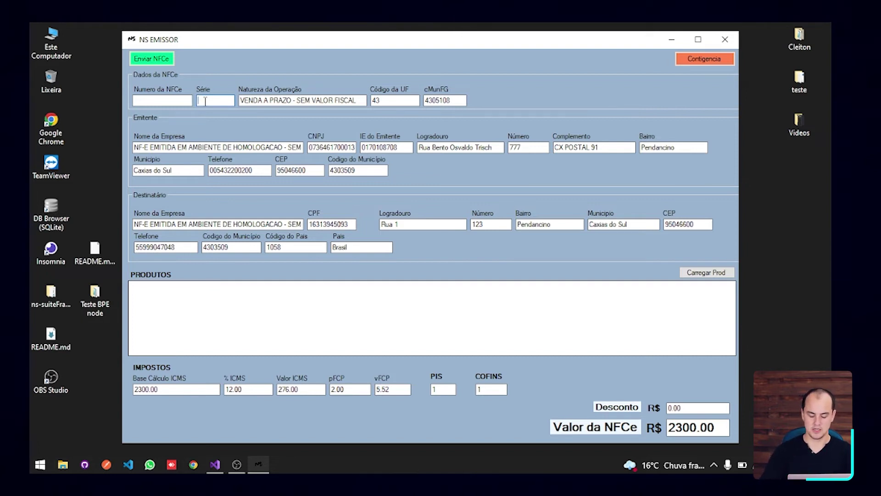
pyautogui.write('66')
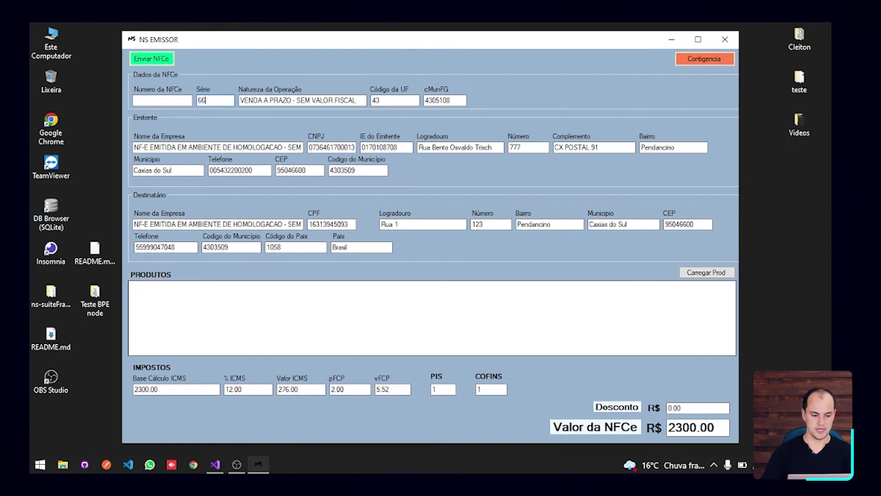
pyautogui.press('BackSpace')
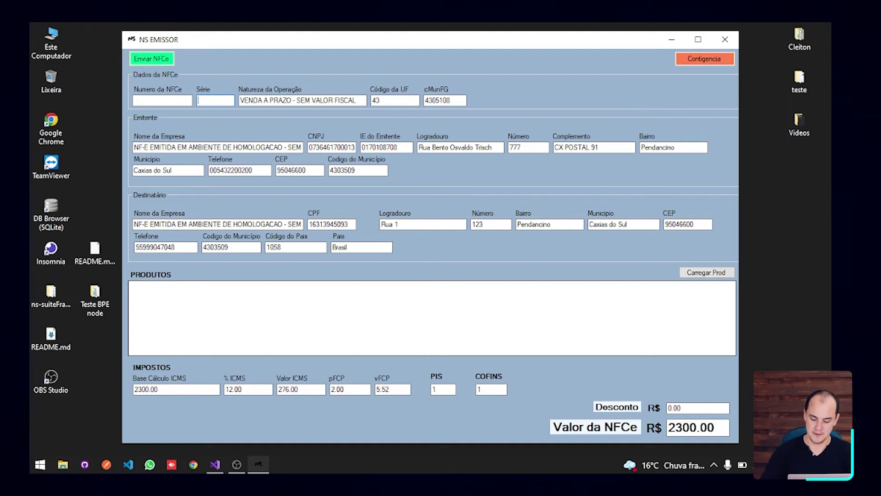
pyautogui.write('80')
pyautogui.click(162, 100)
pyautogui.write('5')
# Step: Load the products into the invoice, send the NFCe, and close the receipt preview
pyautogui.click(706, 273)
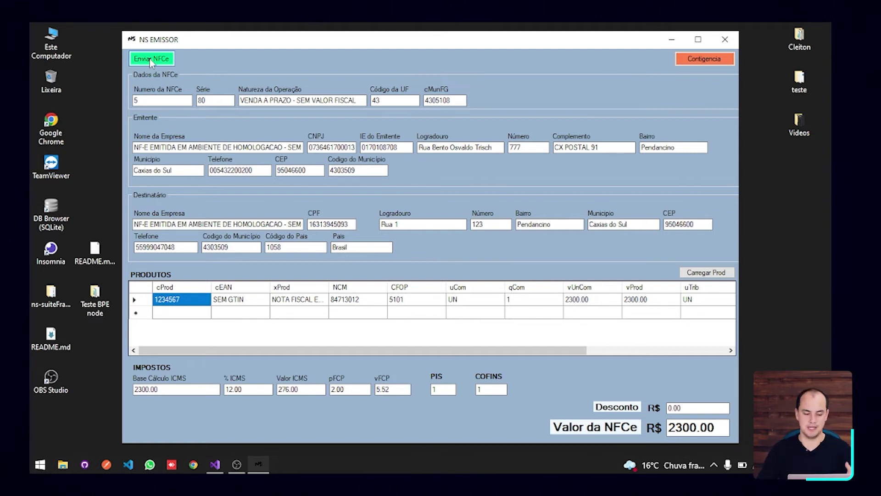
pyautogui.click(714, 464)
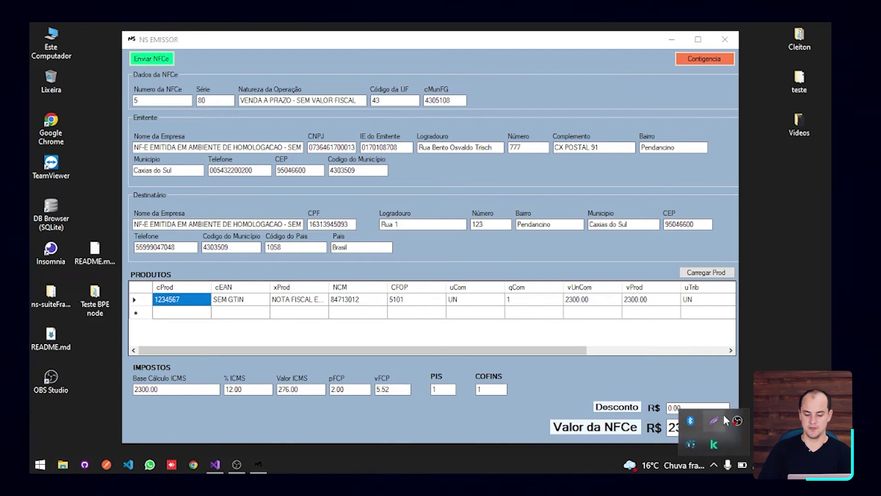
pyautogui.click(160, 60)
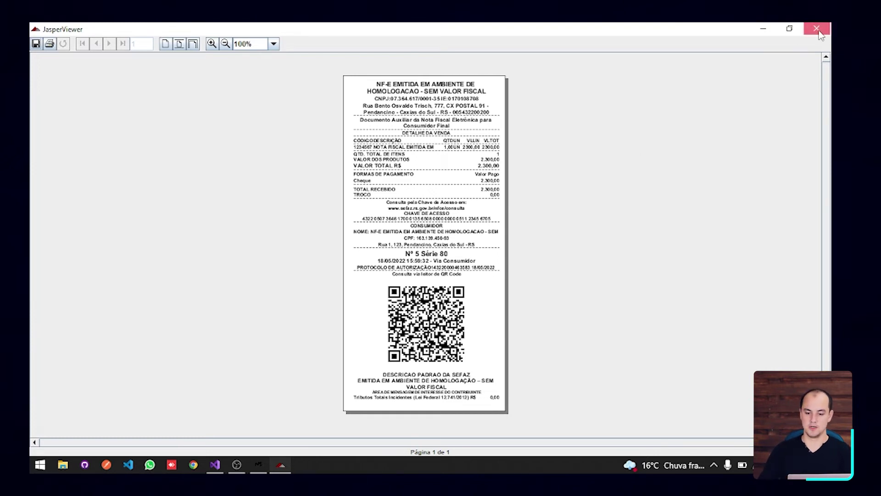
pyautogui.hotkey('alt', 'F4')
# Step: Turn on airplane mode to take the computer offline and return to the NS EMISSOR form
pyautogui.click(751, 467)
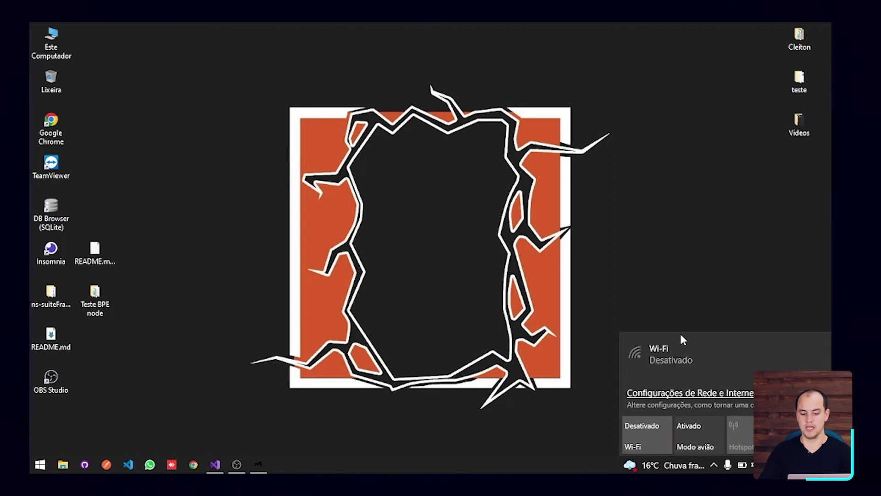
pyautogui.click(718, 274)
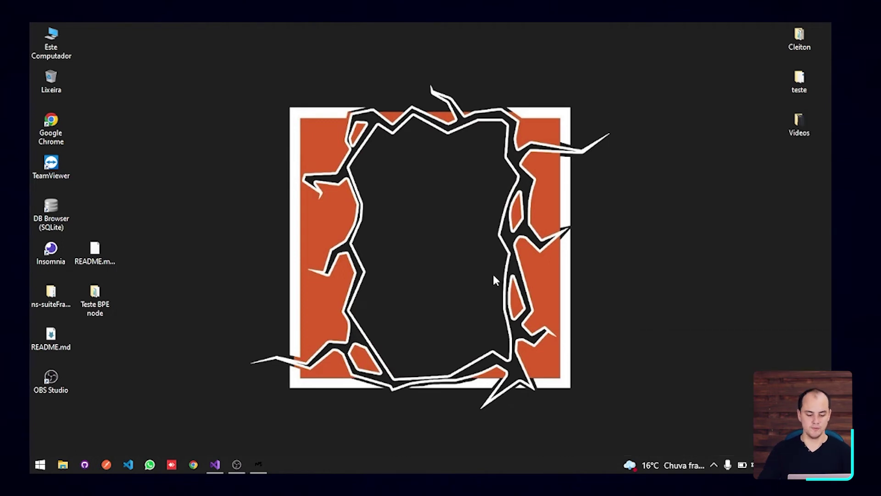
pyautogui.click(259, 464)
# Step: Change the NFCe number to 6, send the invoice while offline, and close both contingency receipt previews
pyautogui.click(174, 102)
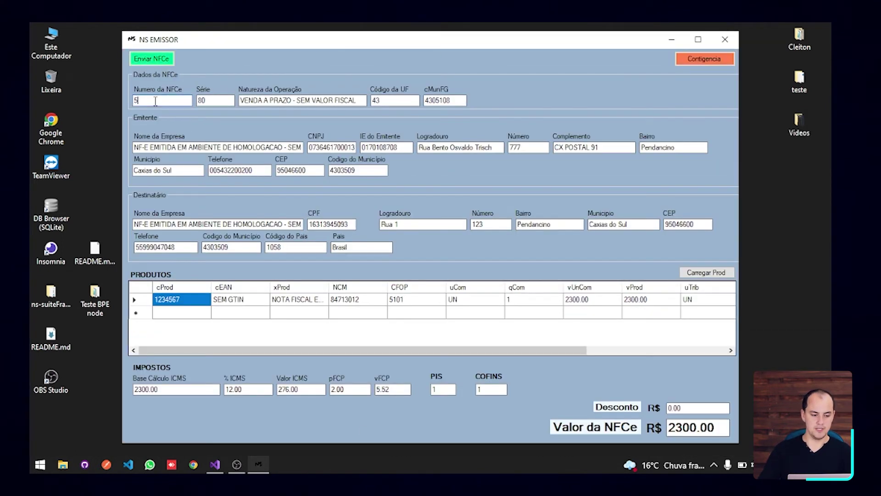
pyautogui.press('BackSpace')
pyautogui.write('6')
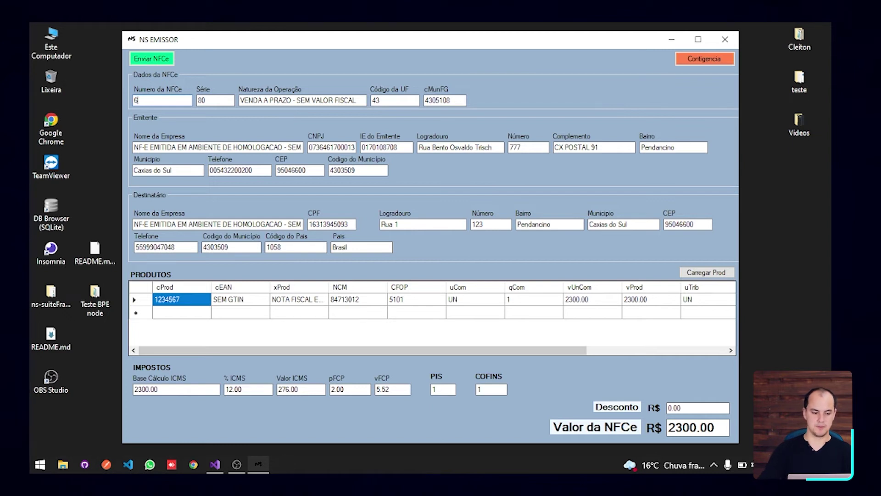
pyautogui.click(144, 59)
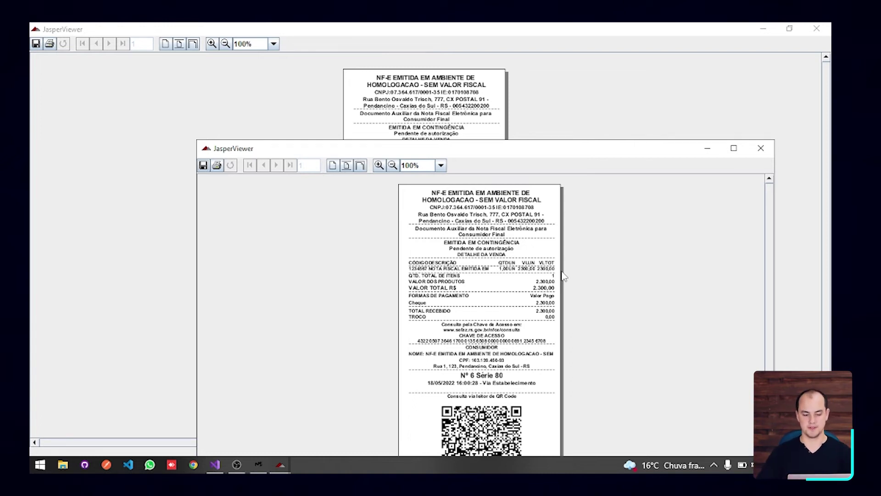
pyautogui.hotkey('alt', 'F4')
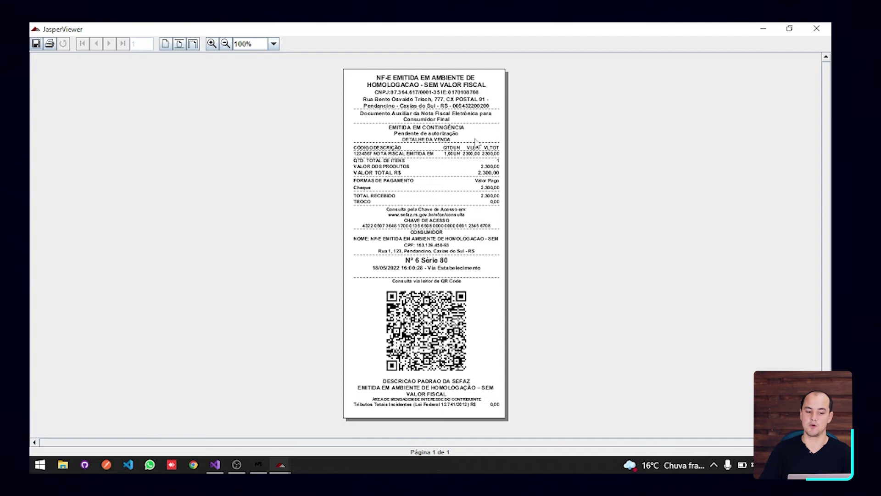
pyautogui.click(816, 29)
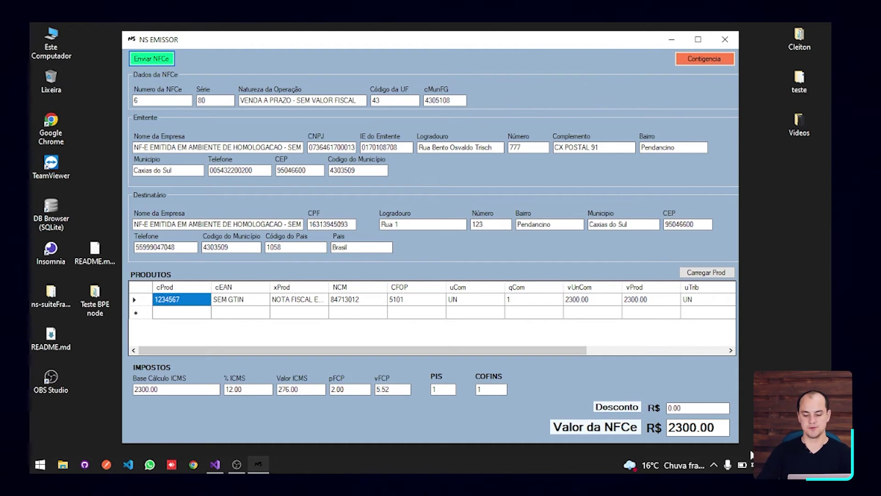
# Step: Turn off airplane mode to restore the Wi-Fi connection
pyautogui.click(751, 464)
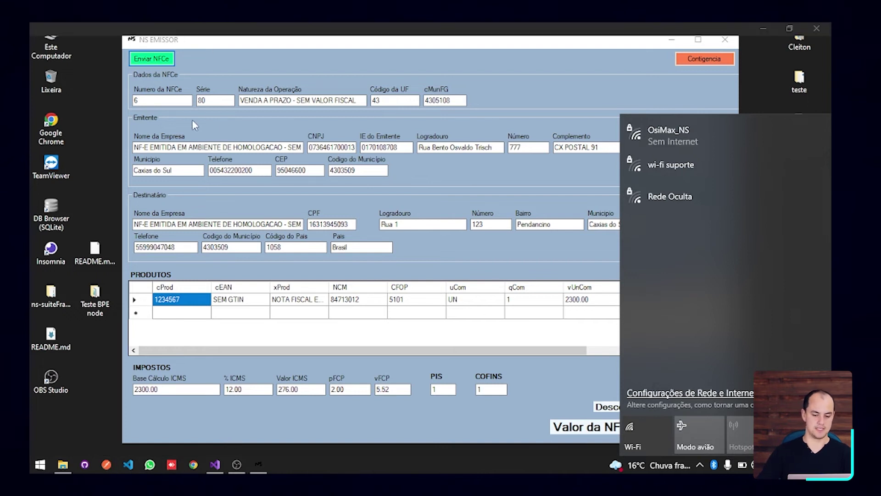
# Step: Check the contingencia_ret.txt return file in C:\NSNFCe\Processados\nsConcluido, and close the file explorer
pyautogui.press('super+e')
pyautogui.click(80, 321)
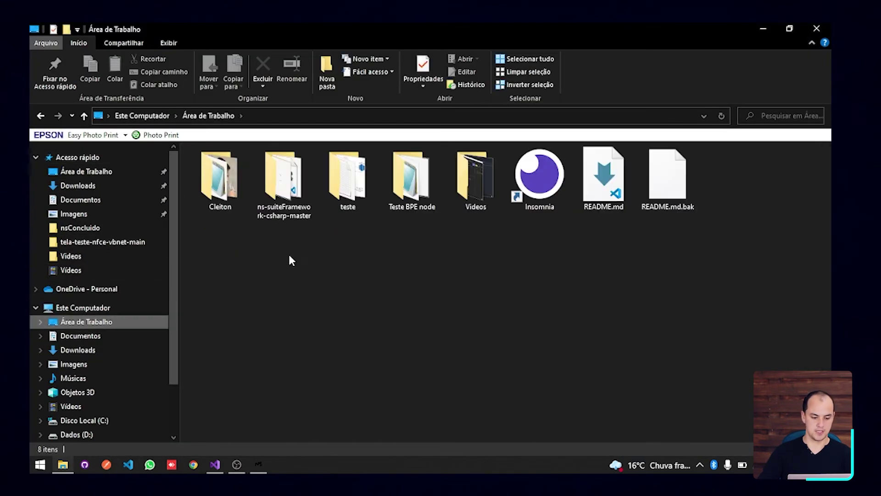
pyautogui.click(82, 307)
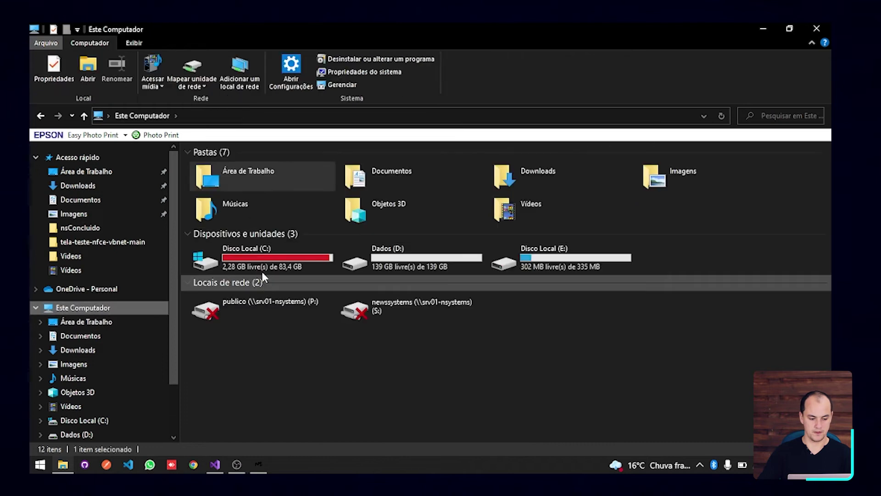
pyautogui.doubleClick(265, 270)
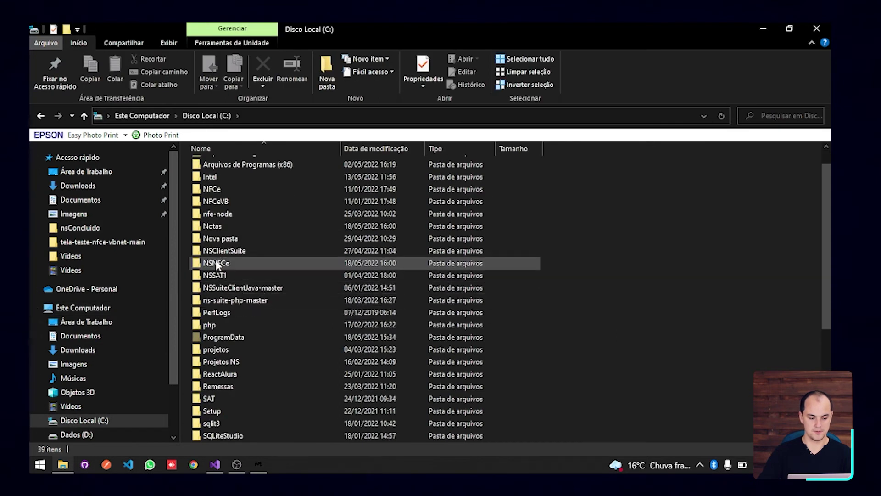
pyautogui.doubleClick(217, 265)
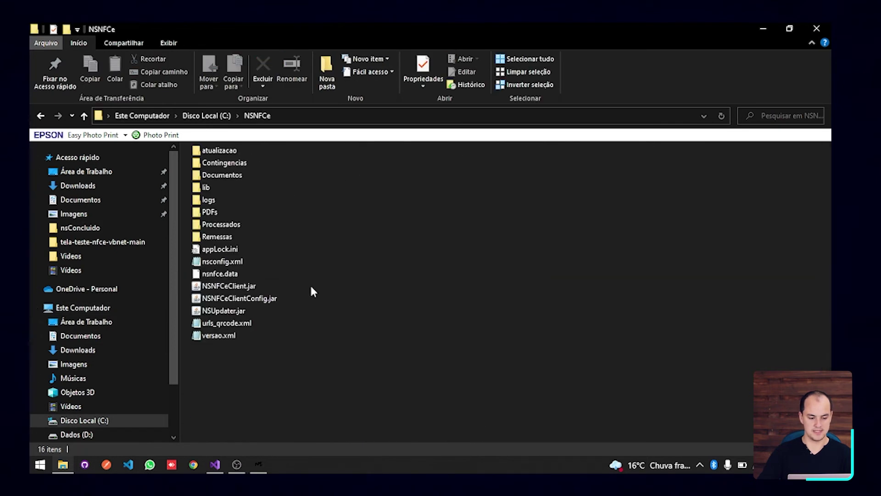
pyautogui.doubleClick(225, 225)
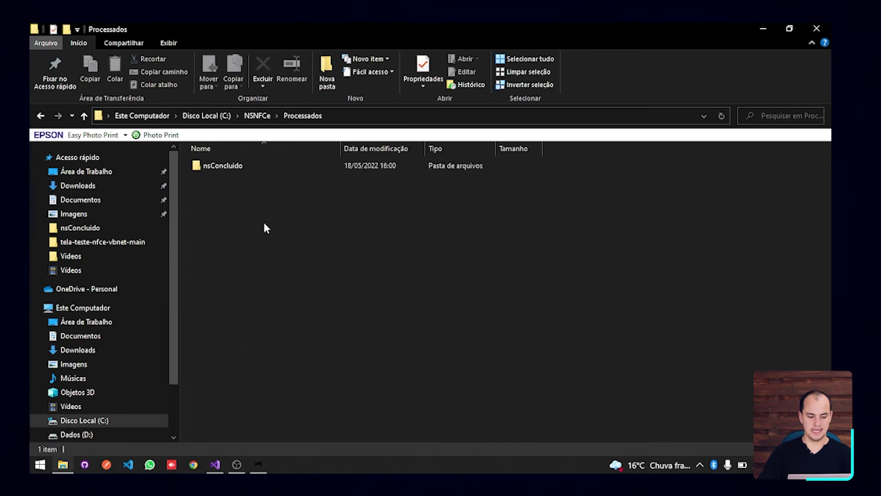
pyautogui.doubleClick(225, 169)
pyautogui.scroll(-4, 239, 349)
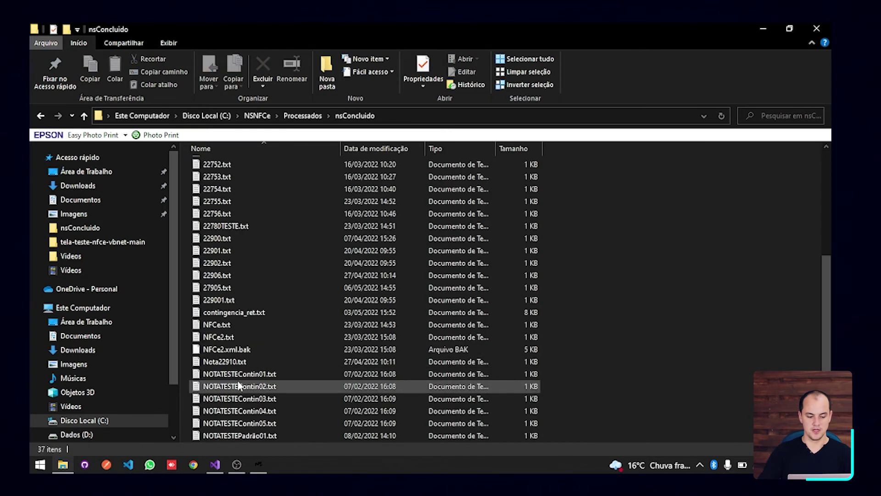
pyautogui.doubleClick(248, 314)
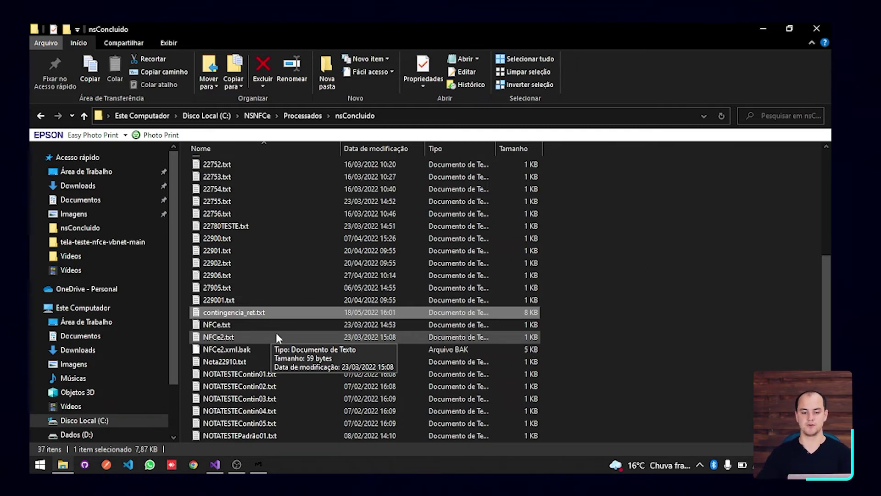
pyautogui.click(816, 29)
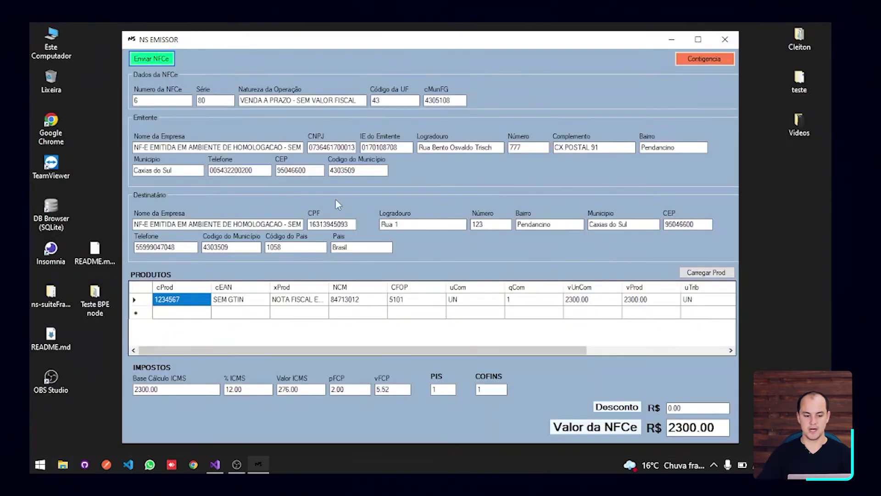
# Step: Open the contingency window from the NS EMISSOR form and load the contingency returns into its grid
pyautogui.click(704, 59)
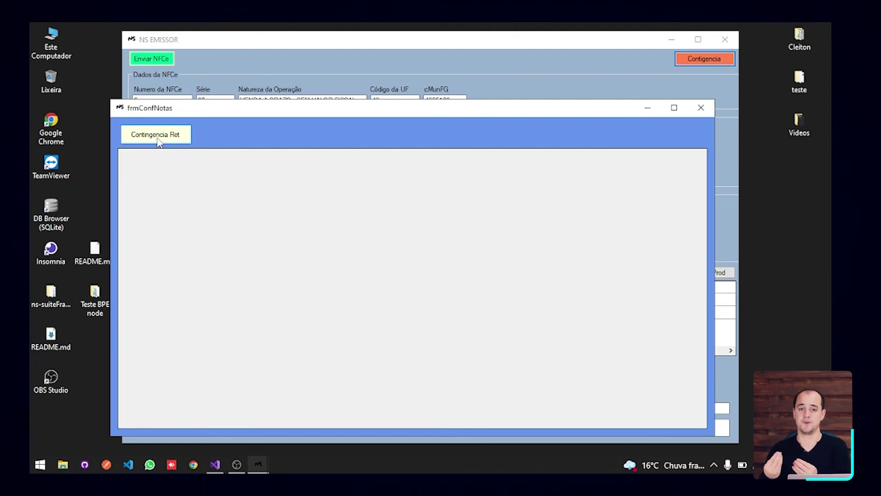
pyautogui.click(157, 137)
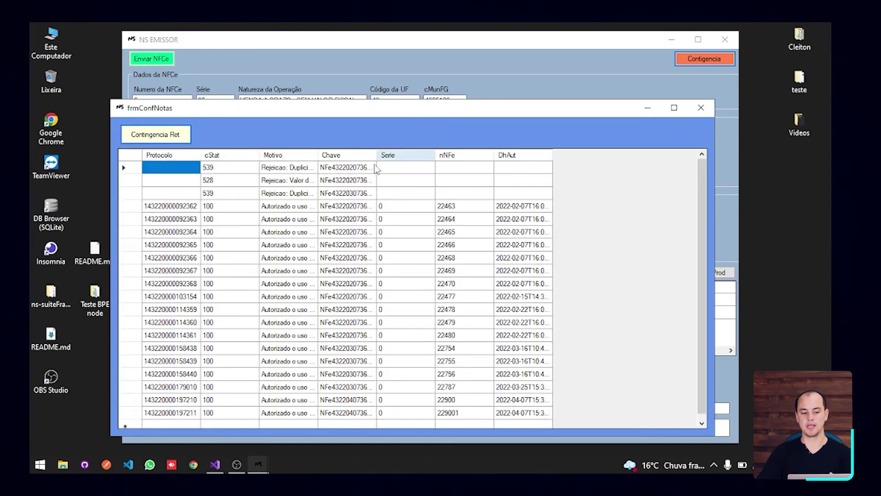
# Step: Widen the Motivo column and examine the full rejection reason in the grid's first row
pyautogui.doubleClick(318, 155)
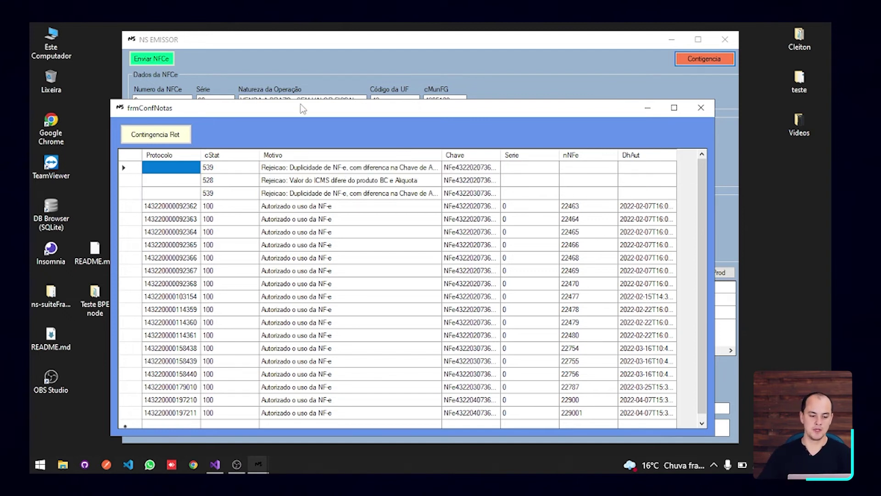
pyautogui.click(290, 168)
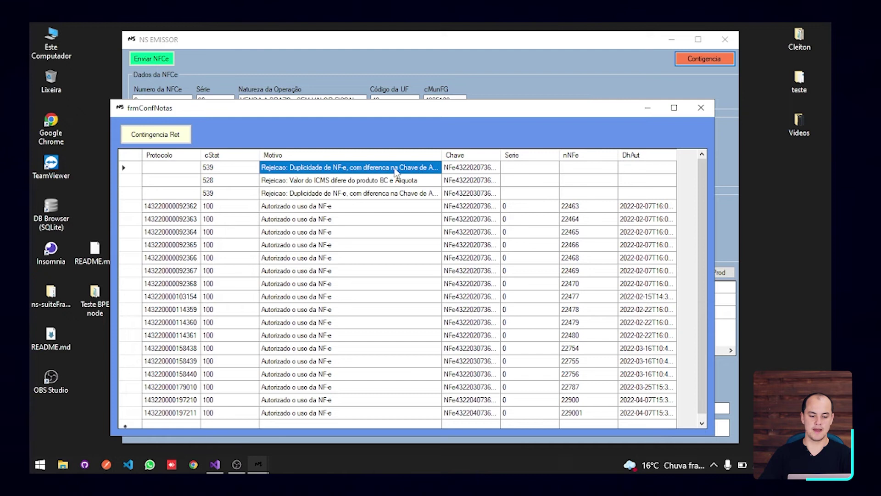
pyautogui.moveTo(442, 160); pyautogui.dragTo(498, 160)
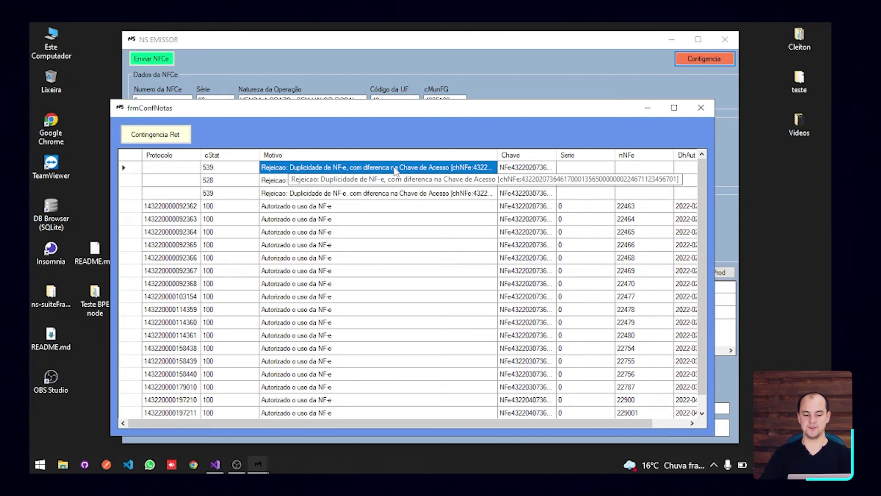
pyautogui.moveTo(499, 155); pyautogui.dragTo(525, 155)
pyautogui.click(490, 169)
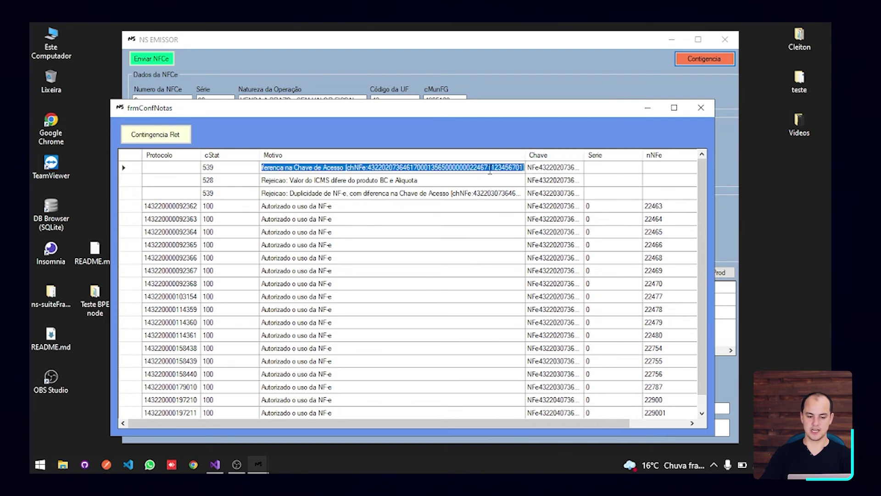
# Step: Highlight the full access key after chNFe in the first row's Motivo text in the contingency grid
pyautogui.click(461, 167)
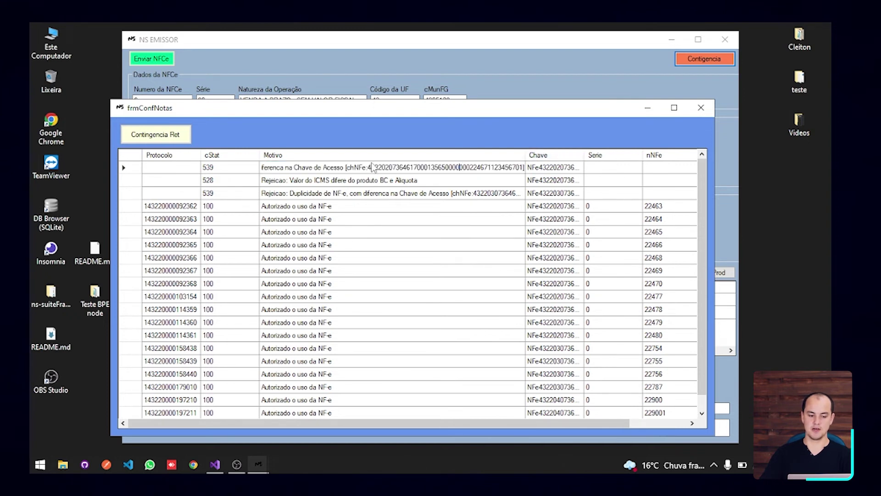
pyautogui.moveTo(368, 167); pyautogui.dragTo(522, 172)
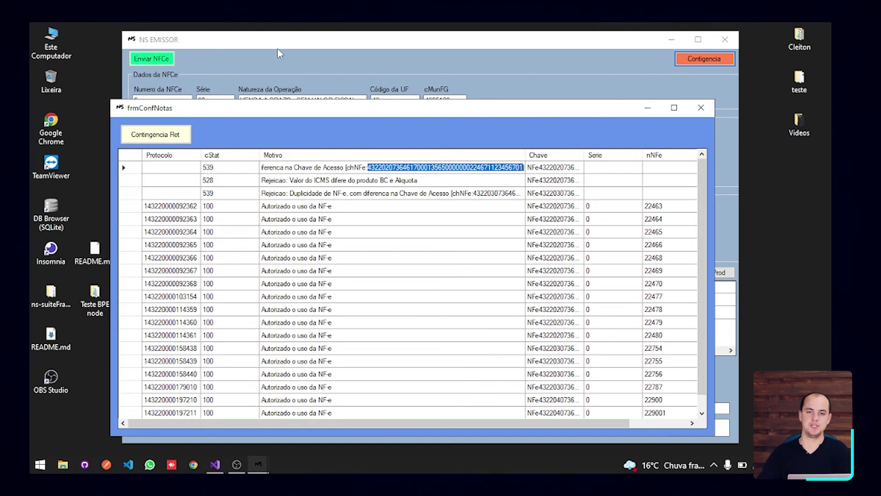
pyautogui.scroll(-1, 347, 175)
pyautogui.scroll(1, 349, 220)
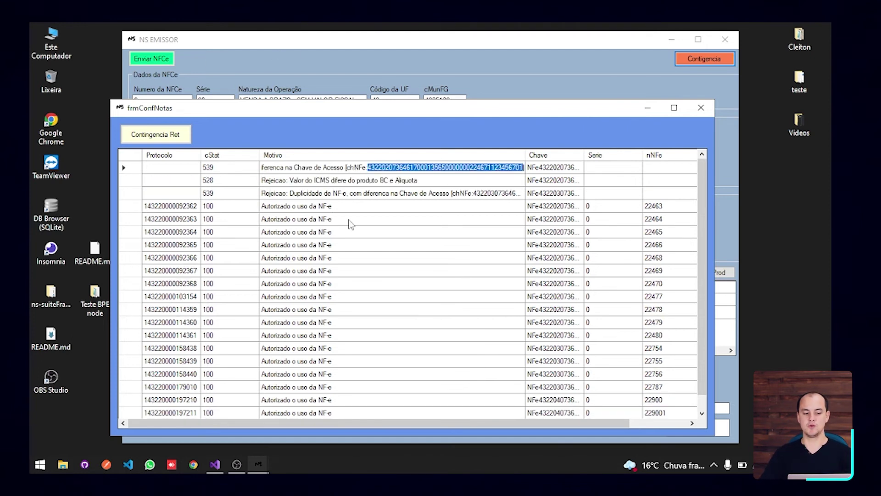
# Step: Examine the Motivo and Chave cells of the first authorized note, nNFe 22463, in the grid
pyautogui.click(304, 208)
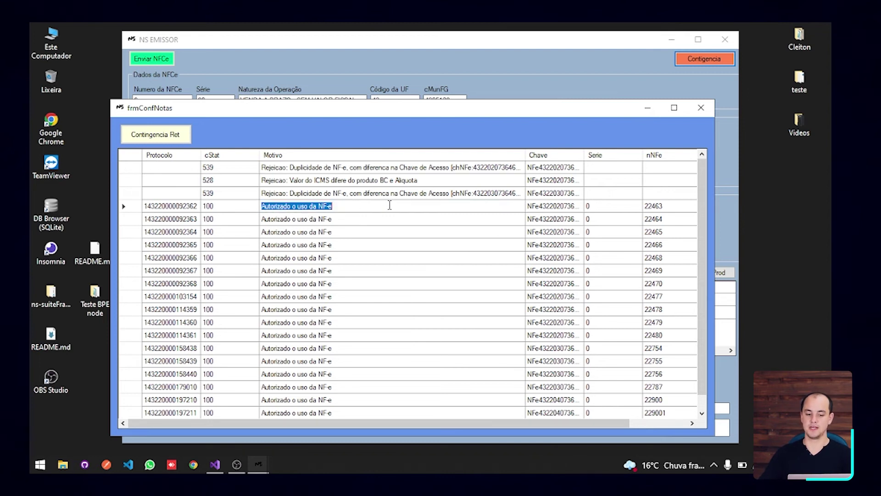
pyautogui.click(546, 208)
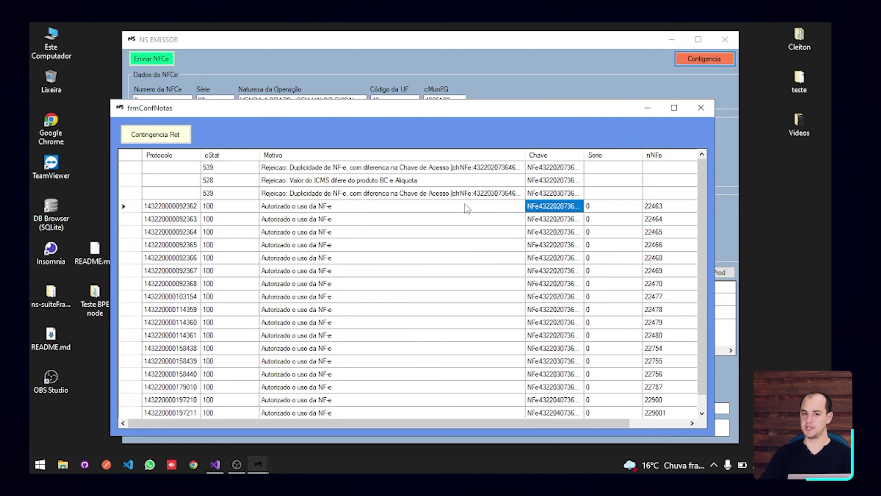
pyautogui.click(286, 207)
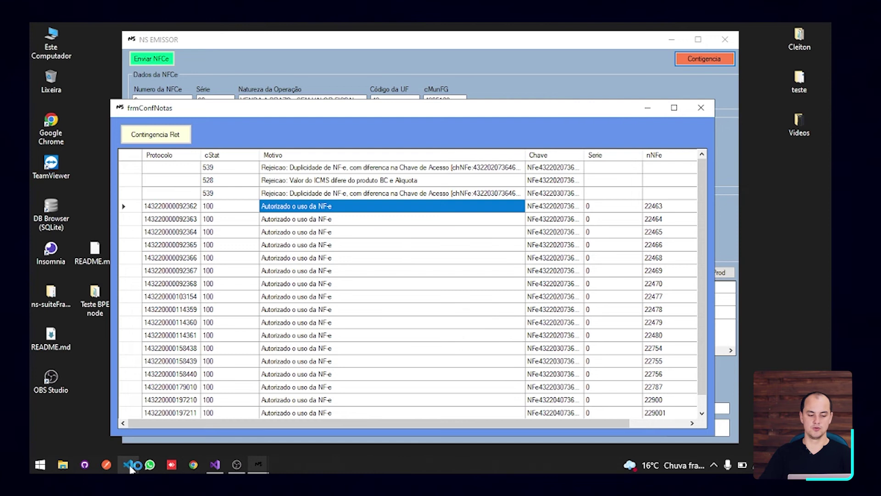
# Step: Switch to the file explorer and open the NSNFCe folder on Disco Local (C:)
pyautogui.press('super+e')
pyautogui.click(91, 309)
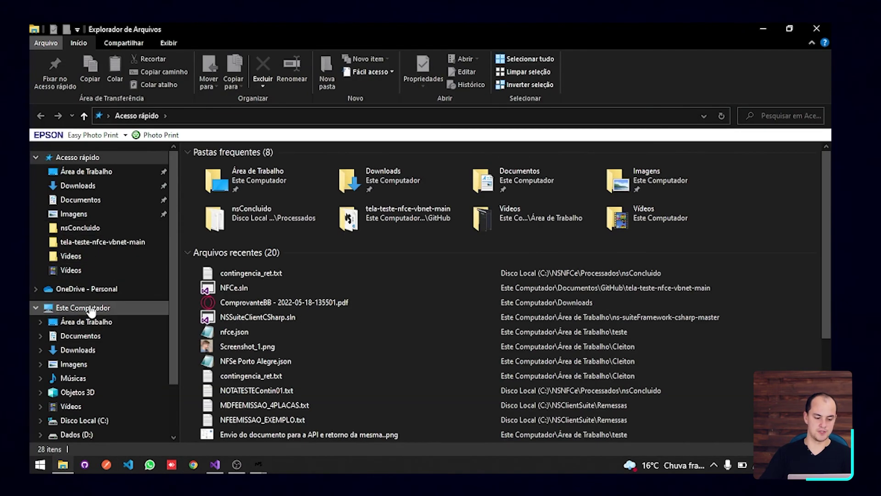
pyautogui.doubleClick(239, 252)
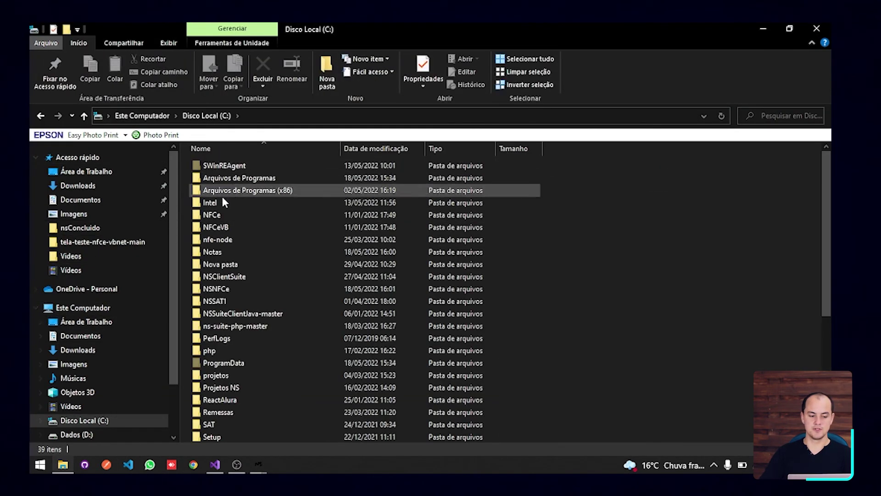
pyautogui.click(215, 292)
pyautogui.doubleClick(215, 293)
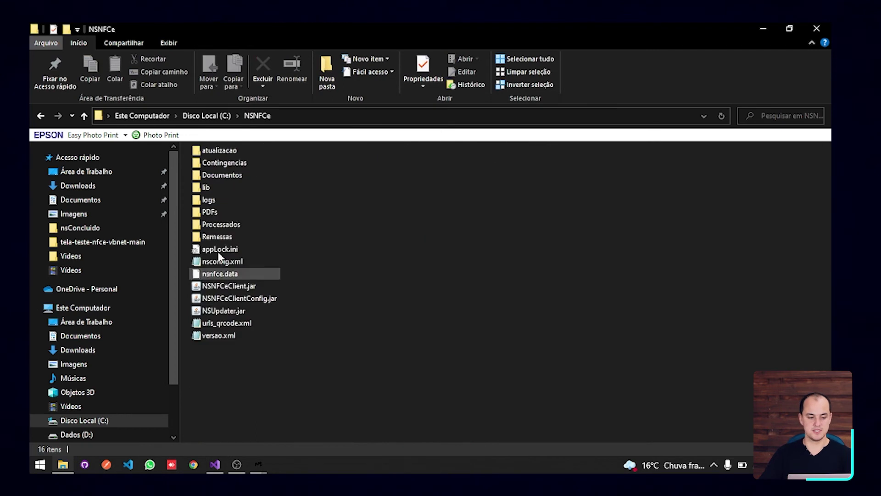
# Step: Check the unauthorized contingency XML file in Contingencias\nao_autorizadas\2022\5
pyautogui.doubleClick(222, 177)
pyautogui.doubleClick(264, 167)
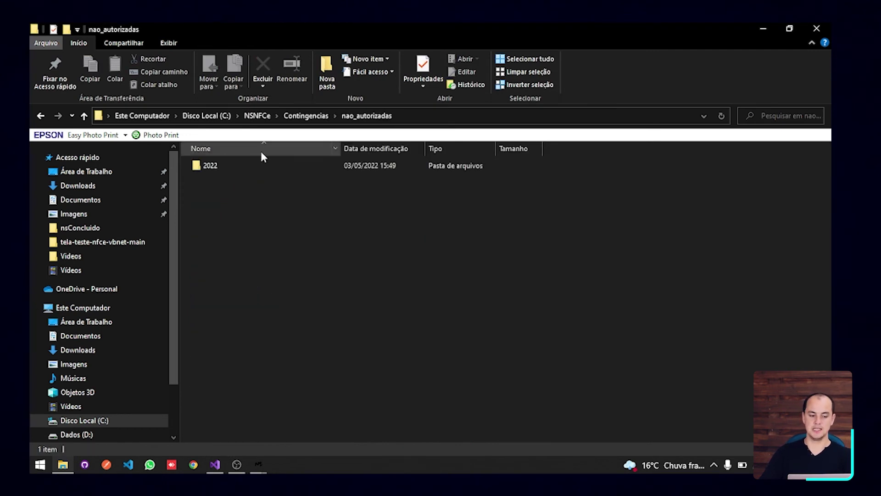
pyautogui.doubleClick(217, 166)
pyautogui.doubleClick(203, 190)
pyautogui.click(260, 166)
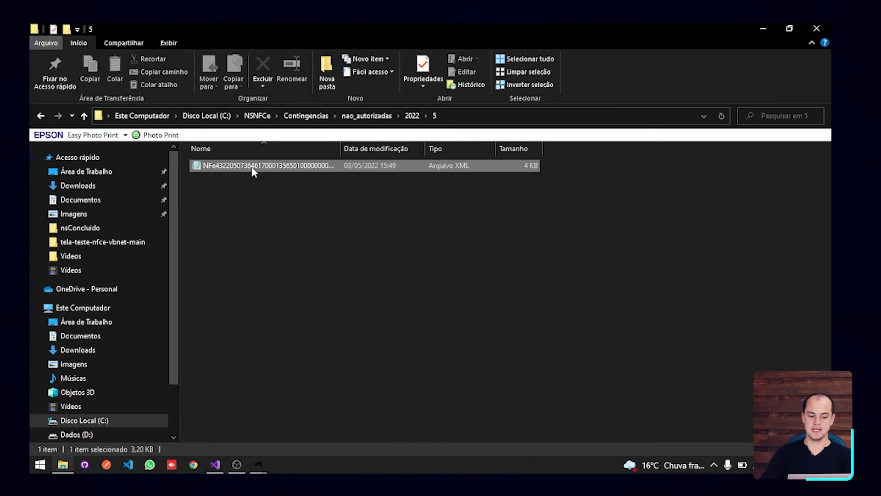
pyautogui.click(337, 148)
pyautogui.click(326, 252)
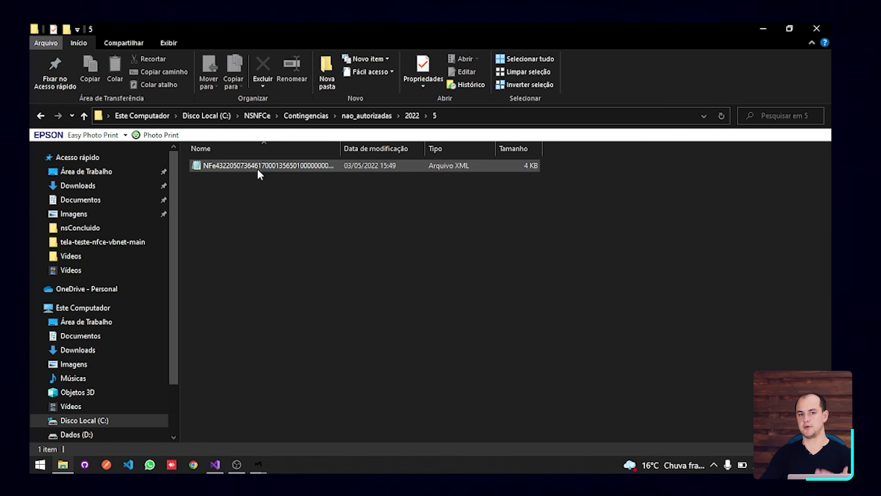
# Step: Return to the NSNFCe folder and open PDFs, the company's CNPJ folder, and its 2022\05\18 subfolder
pyautogui.click(41, 116)
pyautogui.click(42, 115)
pyautogui.click(36, 116)
pyautogui.click(36, 116)
pyautogui.doubleClick(212, 209)
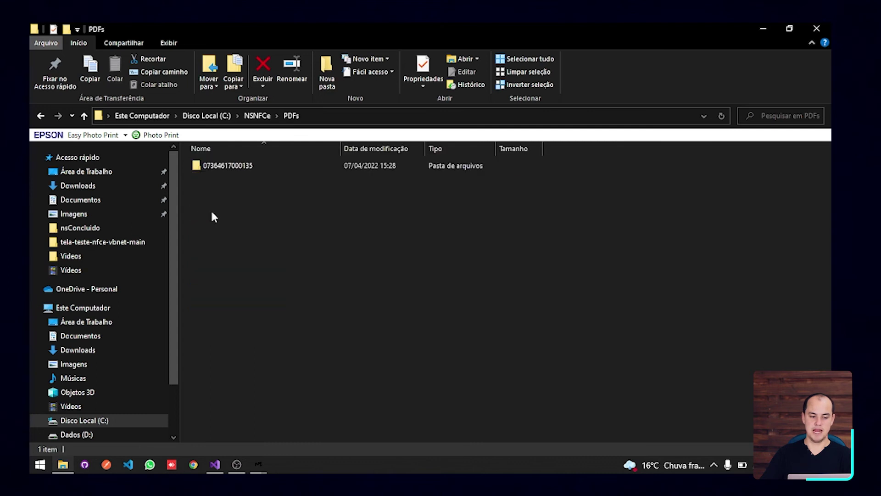
pyautogui.doubleClick(234, 166)
pyautogui.doubleClick(206, 166)
pyautogui.doubleClick(206, 177)
pyautogui.doubleClick(216, 191)
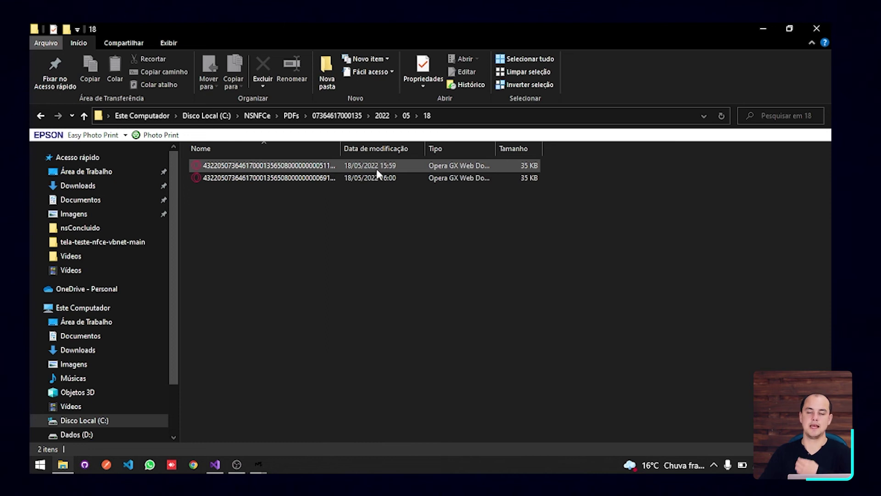
# Step: View the invoice PDF modified 18/05/2022 16:00, close it, and select the PDF modified at 15:59
pyautogui.doubleClick(354, 178)
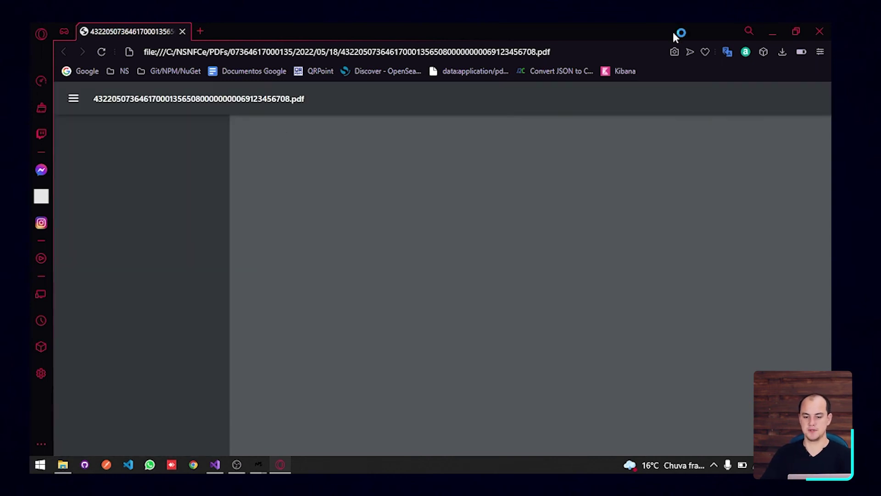
pyautogui.click(820, 31)
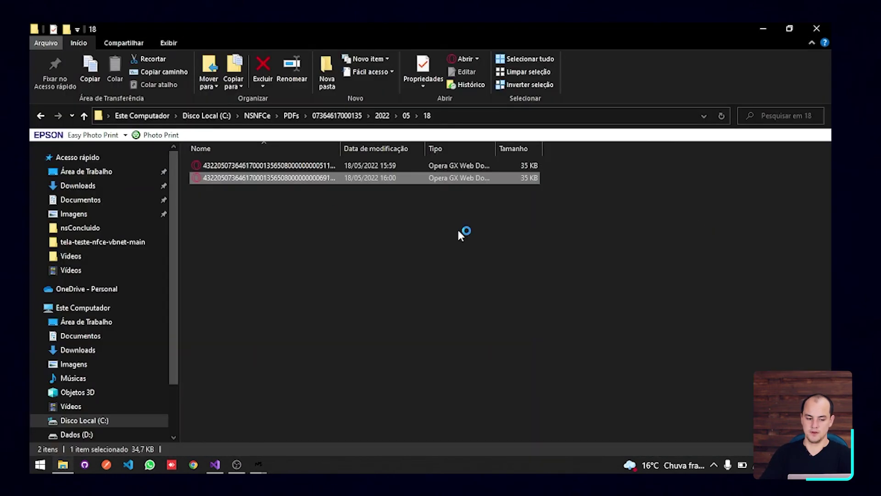
pyautogui.click(260, 167)
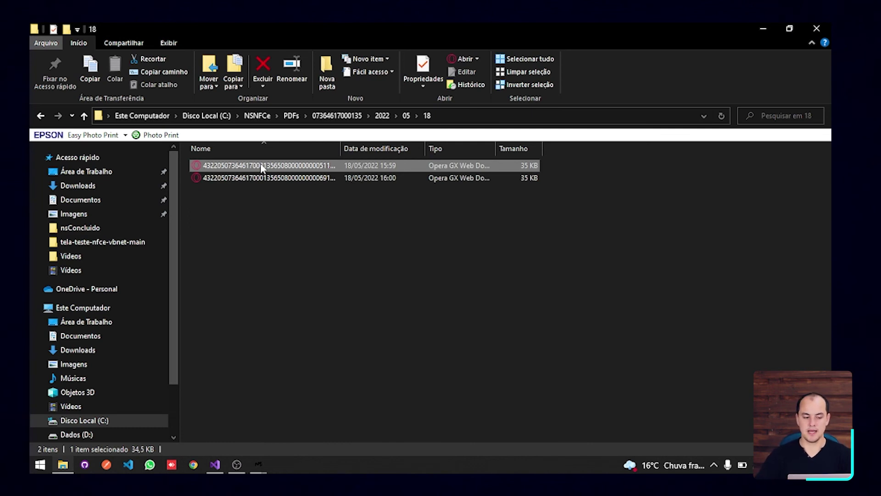
# Step: Go back to the 2022 folder of the PDFs and switch to the frmConfNotas contingency window
pyautogui.click(44, 116)
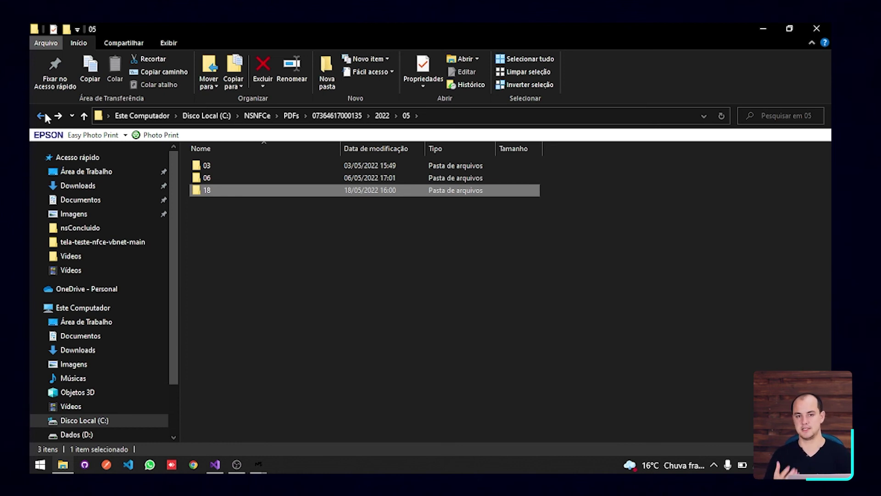
pyautogui.click(44, 116)
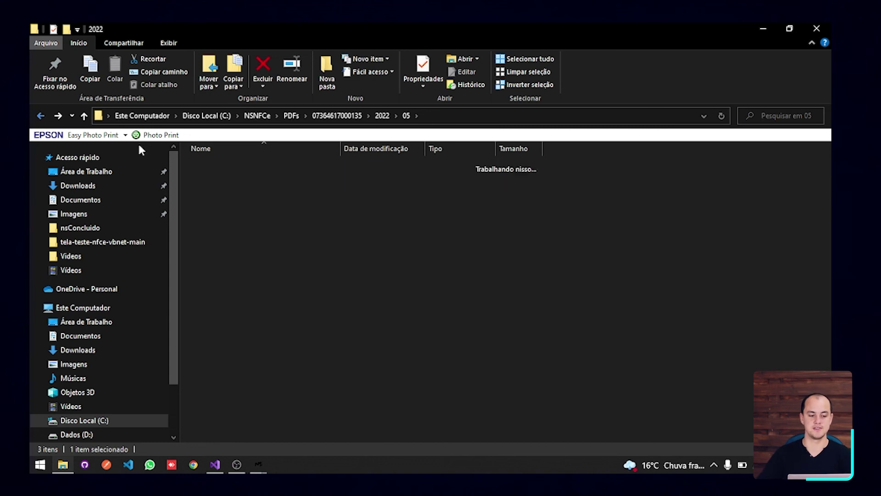
pyautogui.moveTo(259, 468)
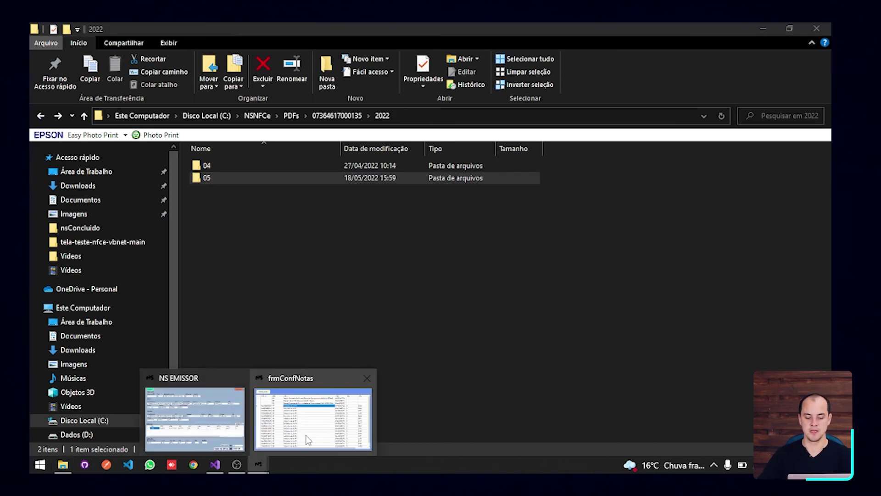
pyautogui.click(353, 431)
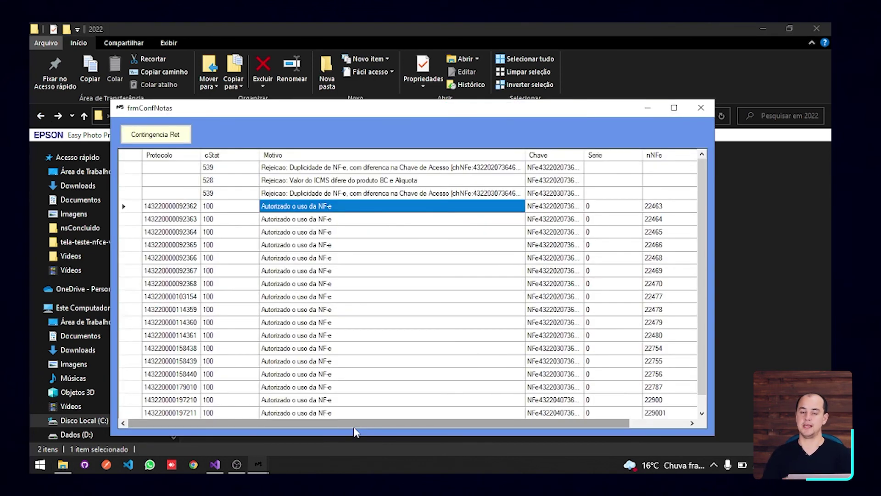